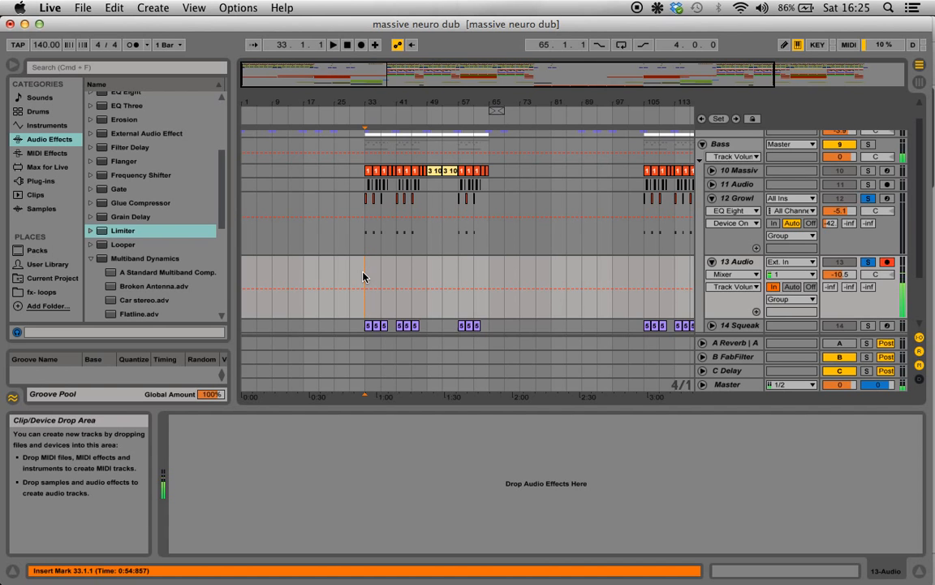
Select the Growl bass track, play it from bar 33 and bring the start of its device chain into view.
left_click(739, 199)
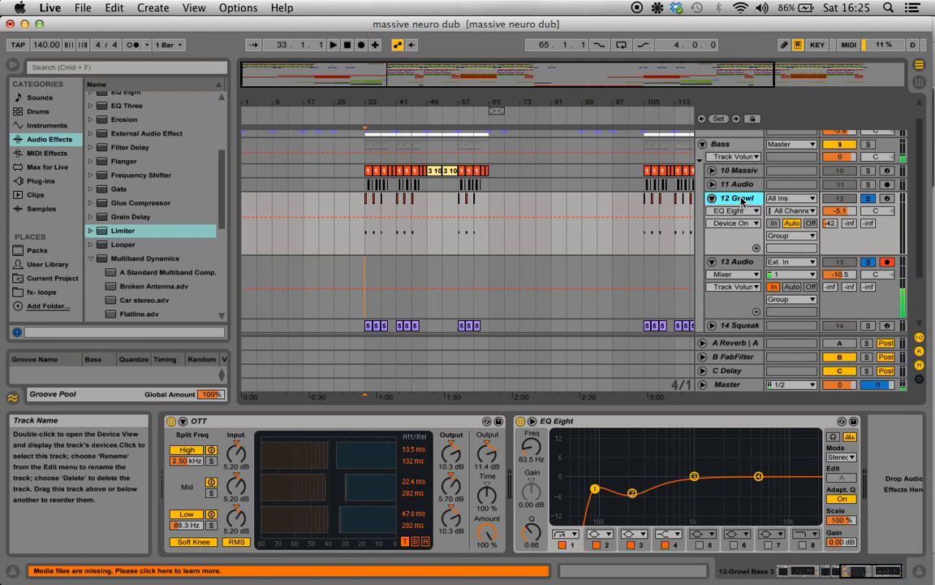
key("space")
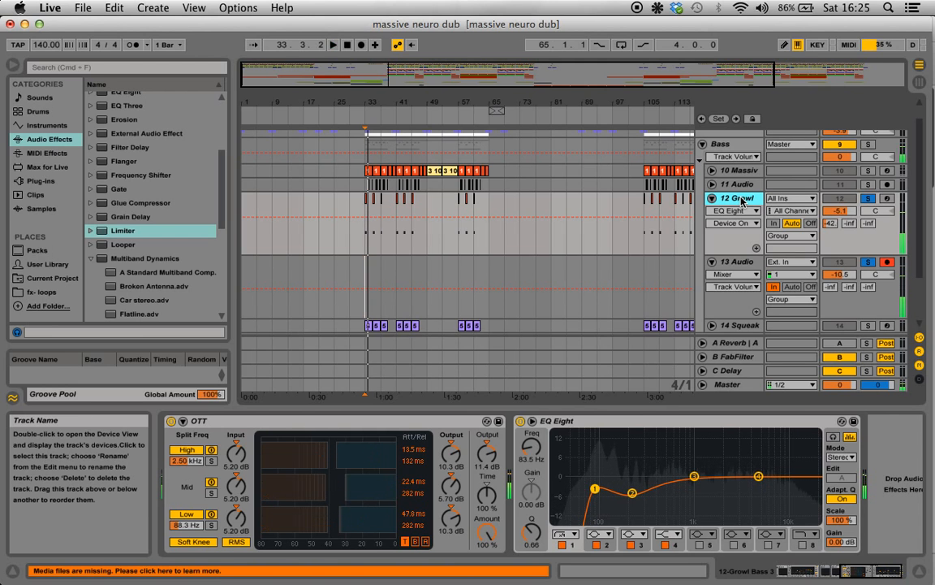
left_click(784, 580)
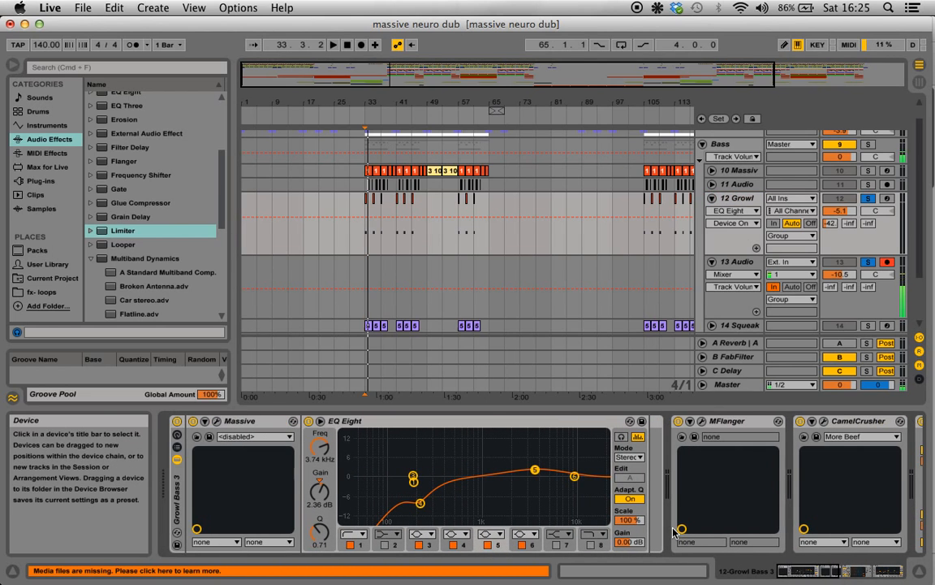
key("space")
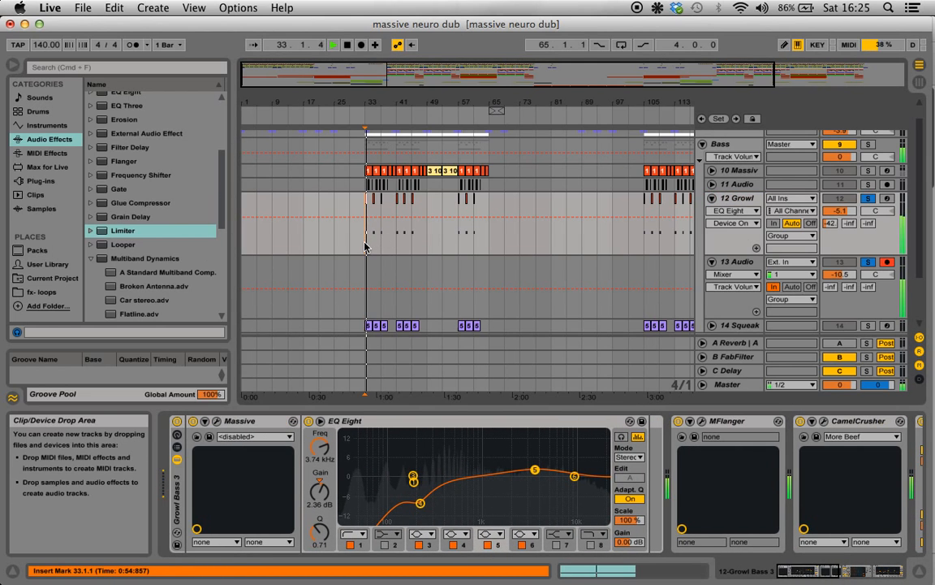
key("space")
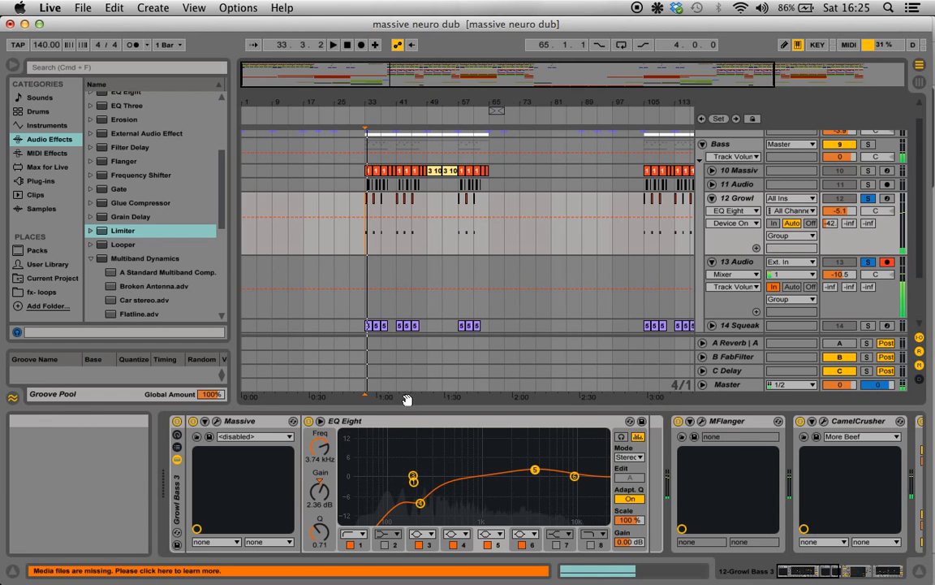
Open the Massive synth on the Growl track, examine envelope 4 and return to the oscillator settings page.
left_click(214, 421)
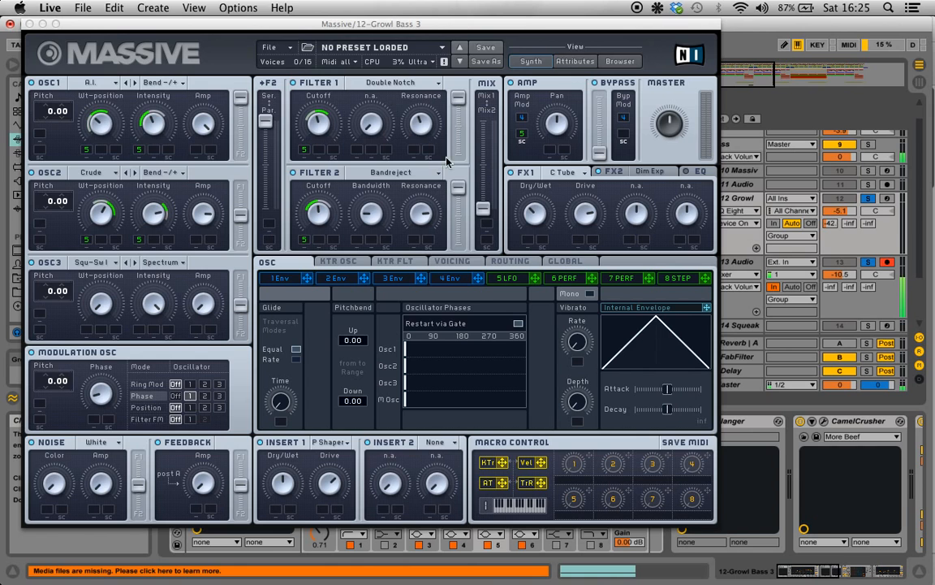
left_click(450, 277)
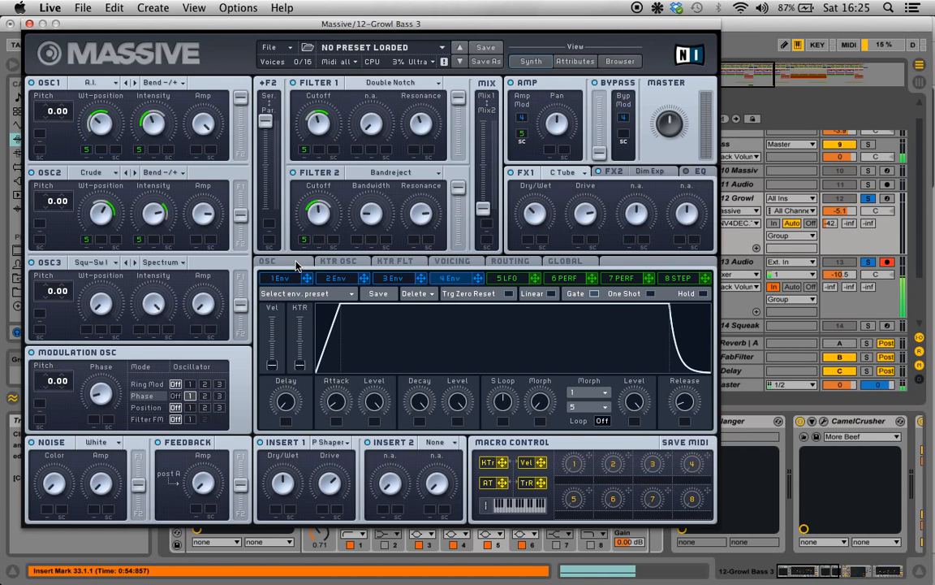
left_click(296, 262)
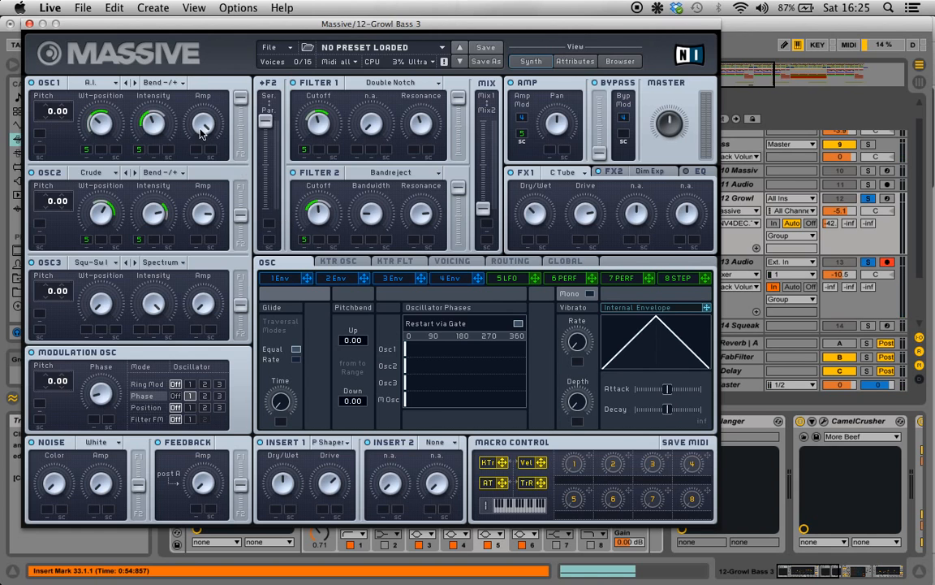
Set oscillator 1 to the A.I. wavetable with the Bend -/+ mode.
left_click(105, 85)
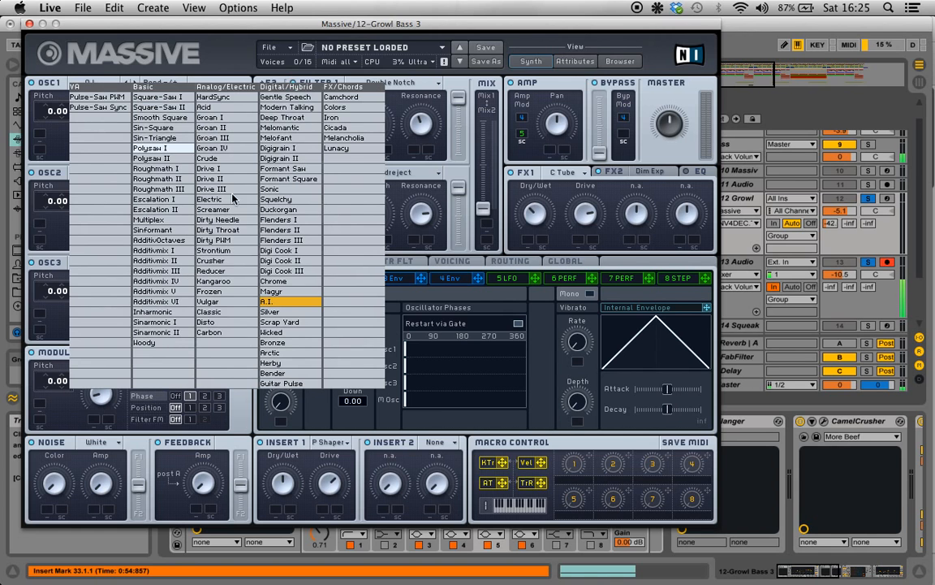
left_click(278, 304)
left_click(163, 83)
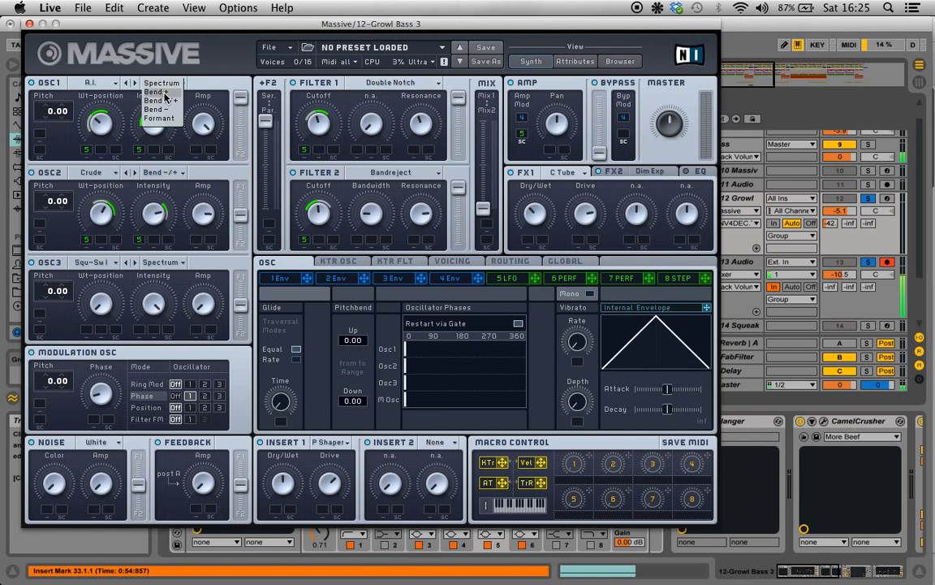
left_click(163, 93)
Set oscillator 2 to the Crude wavetable with the Bend -/+ mode.
left_click(100, 172)
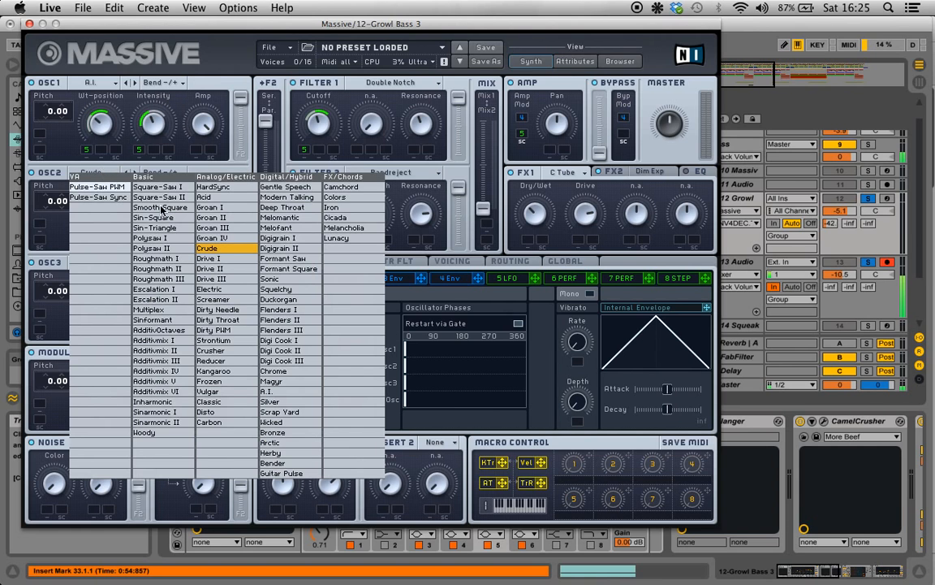
left_click(215, 249)
left_click(166, 168)
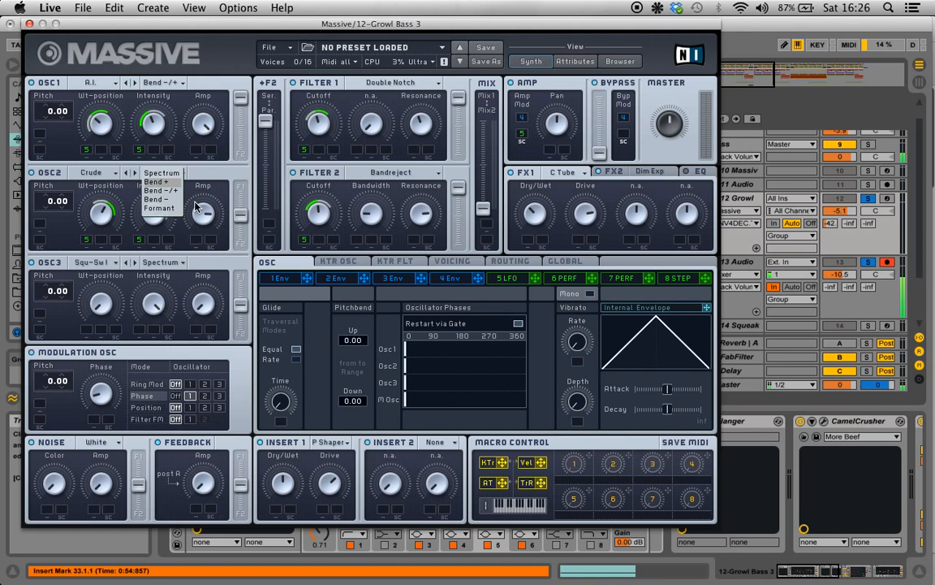
left_click(169, 197)
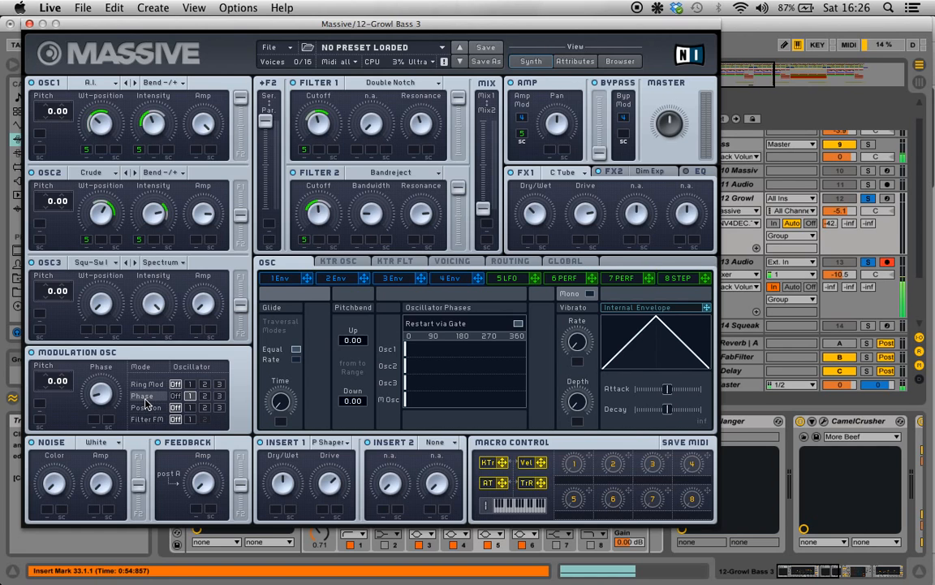
Try the filter routing fader at the parallel end and return it to serial.
left_click(109, 396)
left_click_drag(265, 120, 256, 261)
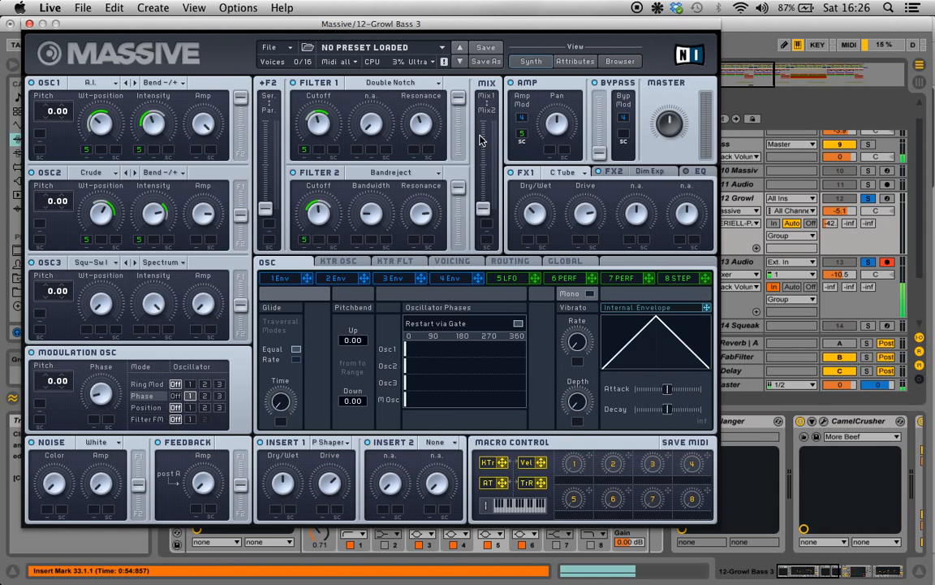
left_click_drag(273, 217, 270, 127)
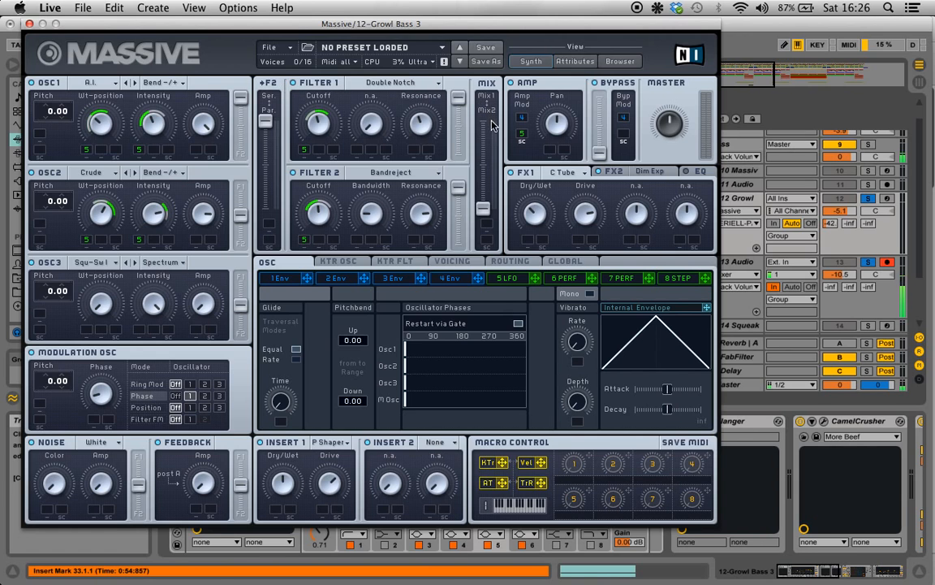
Set Filter 1 to Double Notch and Filter 2 to Bandreject.
left_click(376, 83)
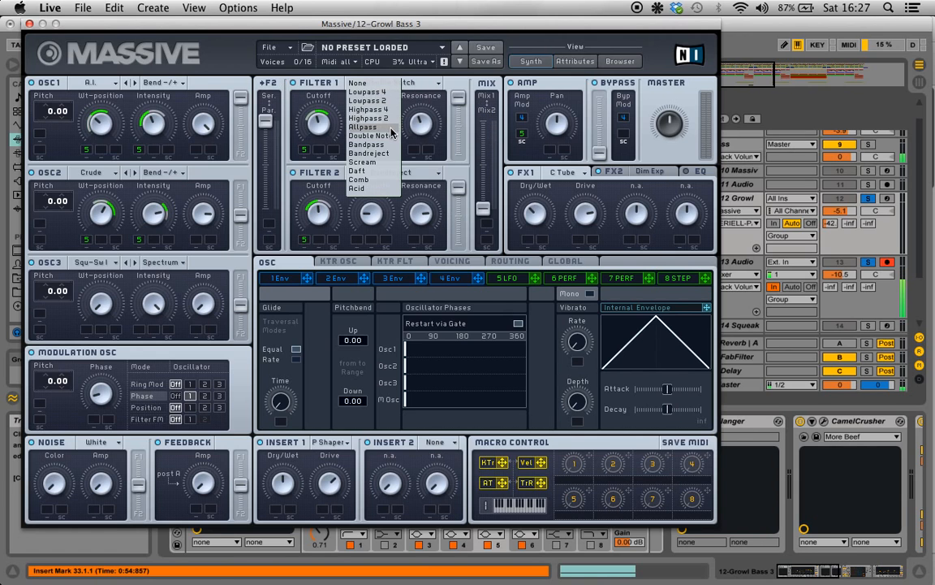
left_click(386, 137)
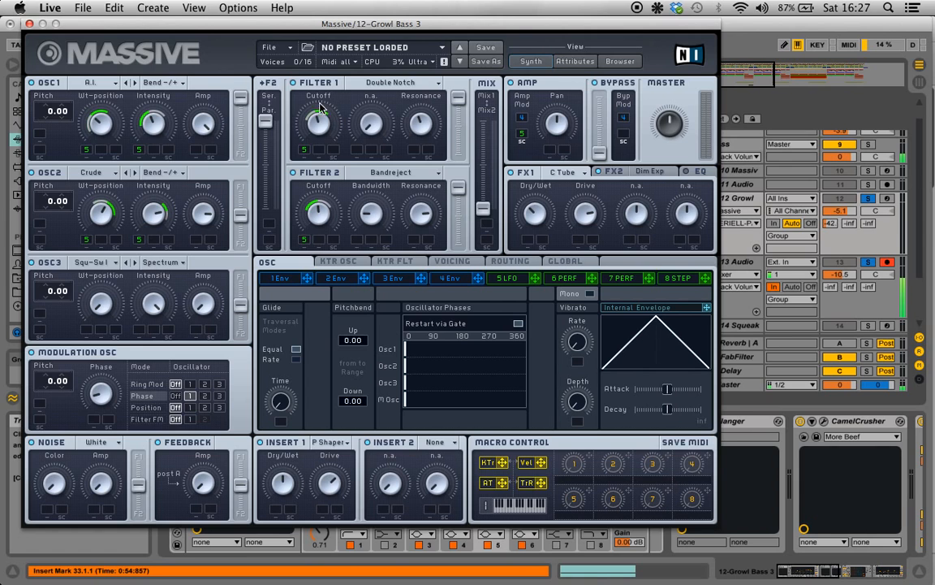
left_click(355, 172)
left_click(383, 245)
Set Insert 1 to Parabolic Shaper and FX1 to the C Tube effect.
left_click(329, 441)
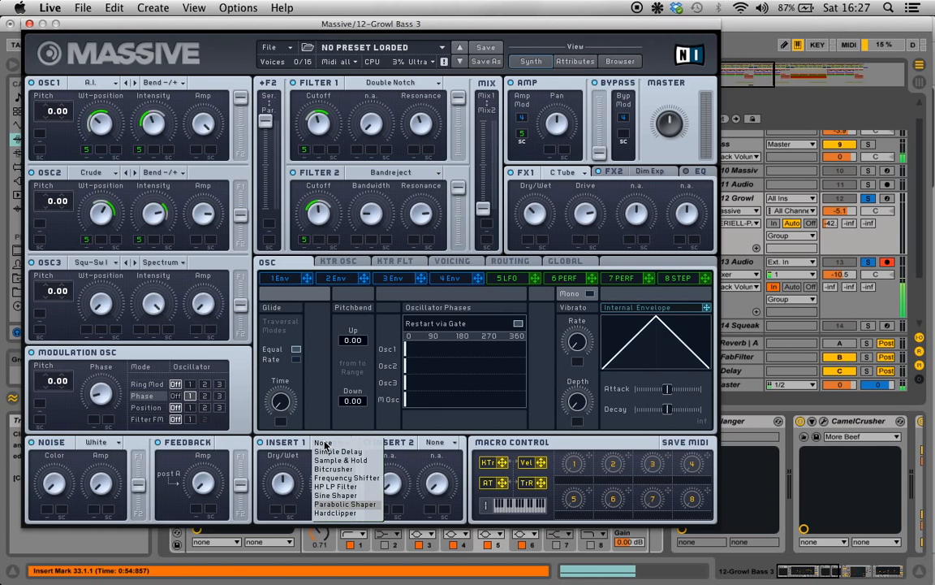
left_click(358, 502)
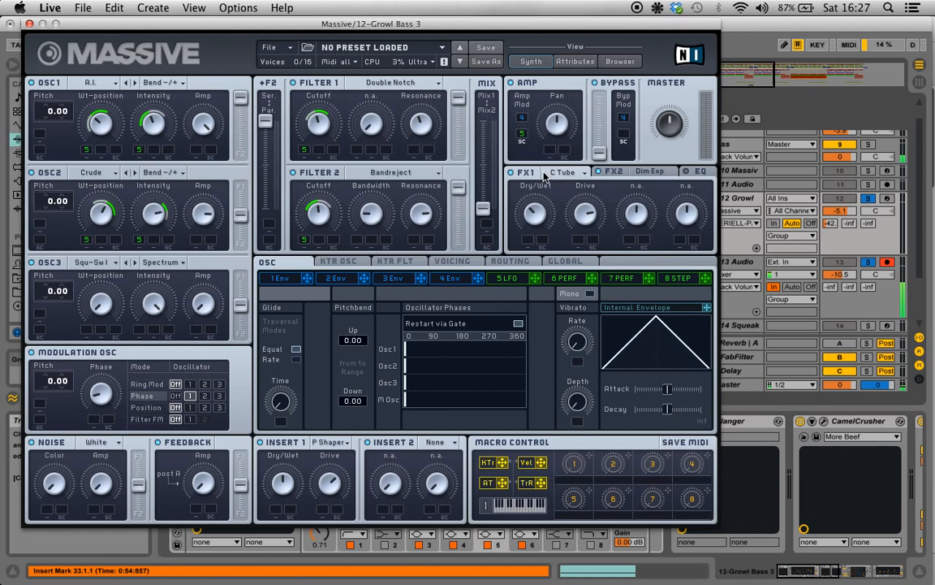
left_click(575, 173)
left_click(596, 306)
Set FX2 to Dim Exp, assign LFO 5 to the Amp Mod sidechain slot, and close the Massive window.
left_click(654, 171)
left_click(654, 171)
left_click(689, 297)
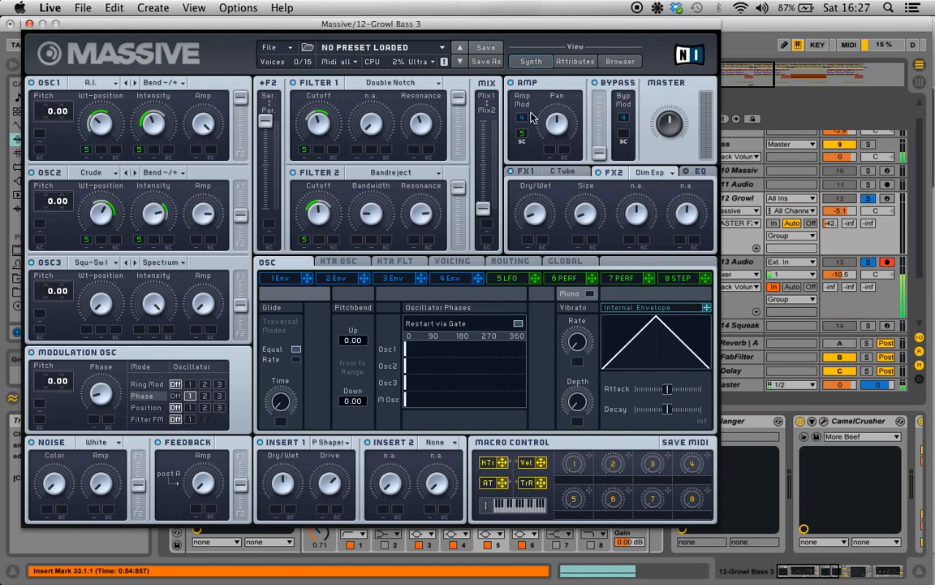
left_click_drag(535, 279, 525, 134)
left_click(29, 23)
Deactivate the Growl track's MFlanger, CamelCrusher, OTT and final EQ Eight, leaving Massive and the first EQ Eight on.
left_click(476, 422)
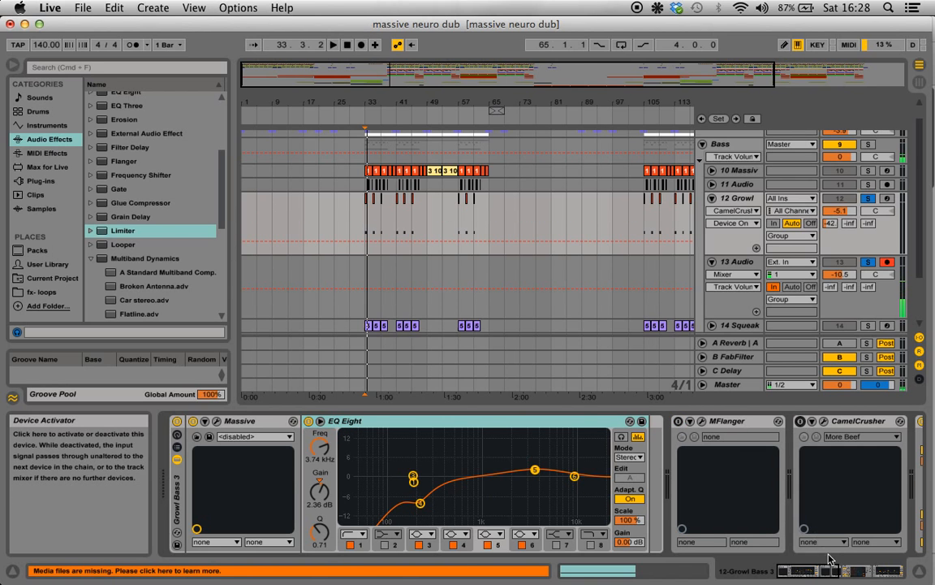
left_click(844, 571)
left_click(731, 422)
mouse_move(813, 571)
left_mouse_down()
mouse_move(872, 572)
mouse_move(816, 570)
left_mouse_up()
Reactivate MFlanger, open its plug-in window to examine the settings, and close it.
left_click(879, 421)
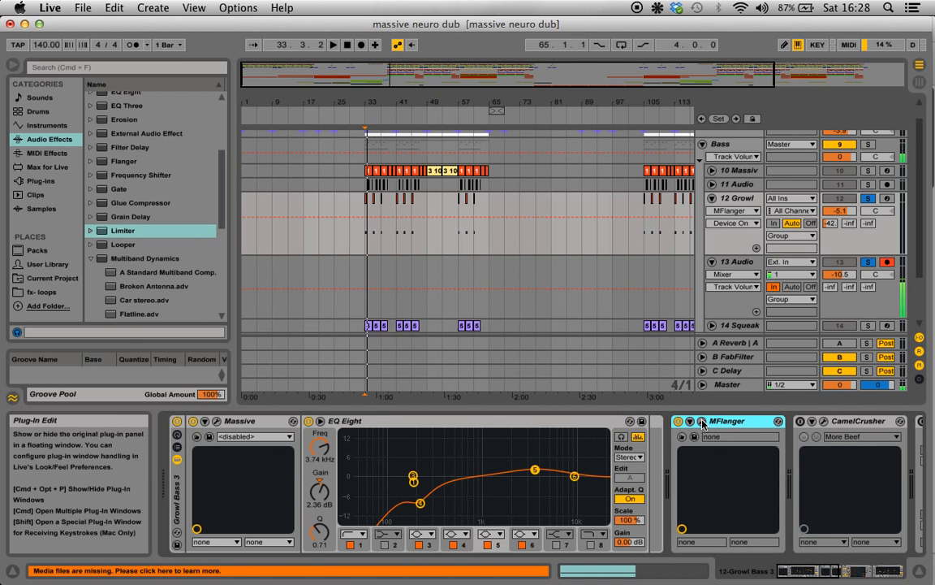
left_click(702, 421)
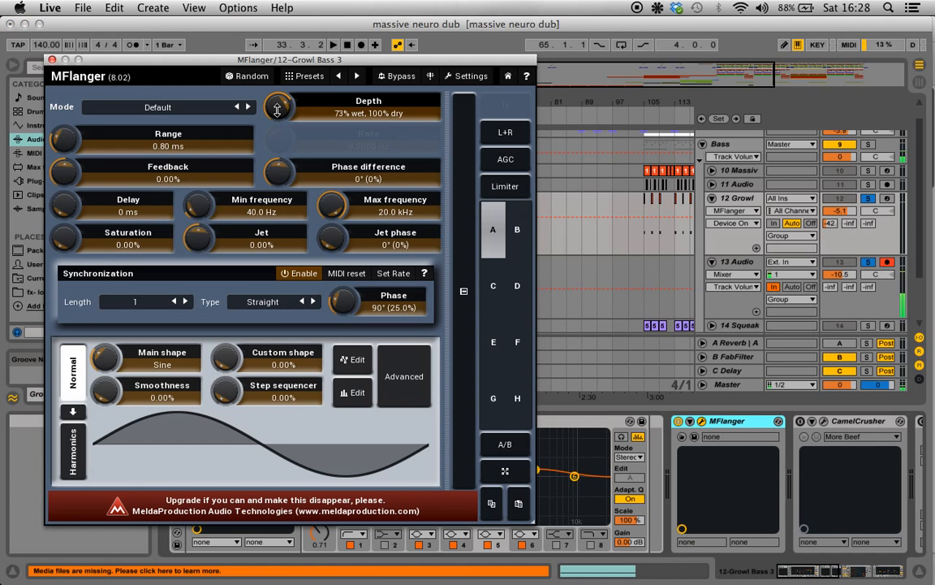
left_click(51, 61)
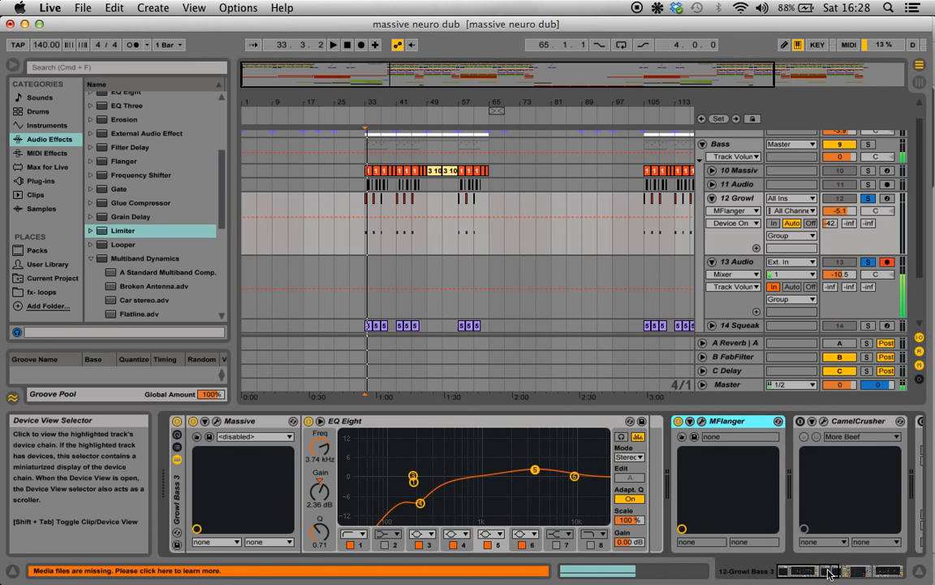
Reactivate CamelCrusher, open its plug-in window to examine the More Beef patch, and close it.
left_click_drag(829, 569, 837, 571)
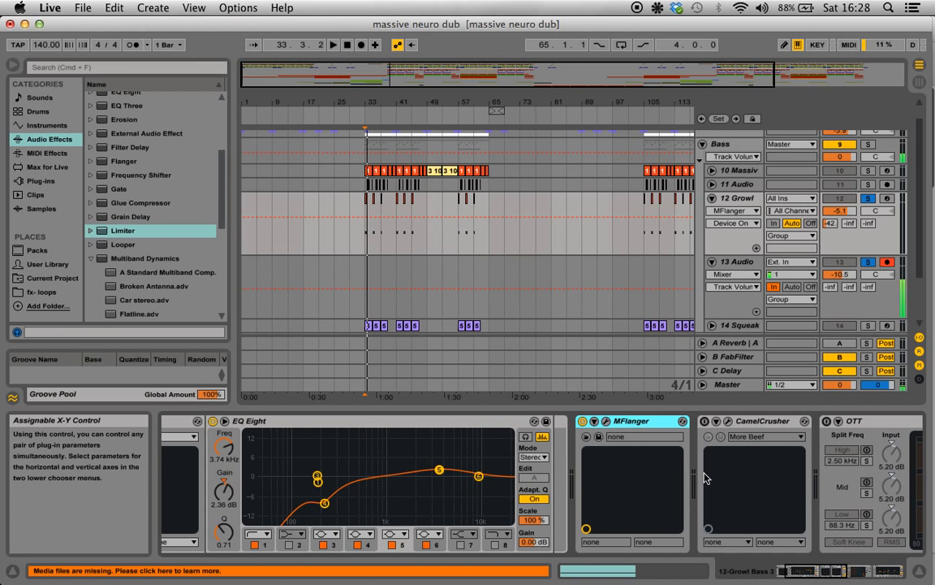
left_click(703, 422)
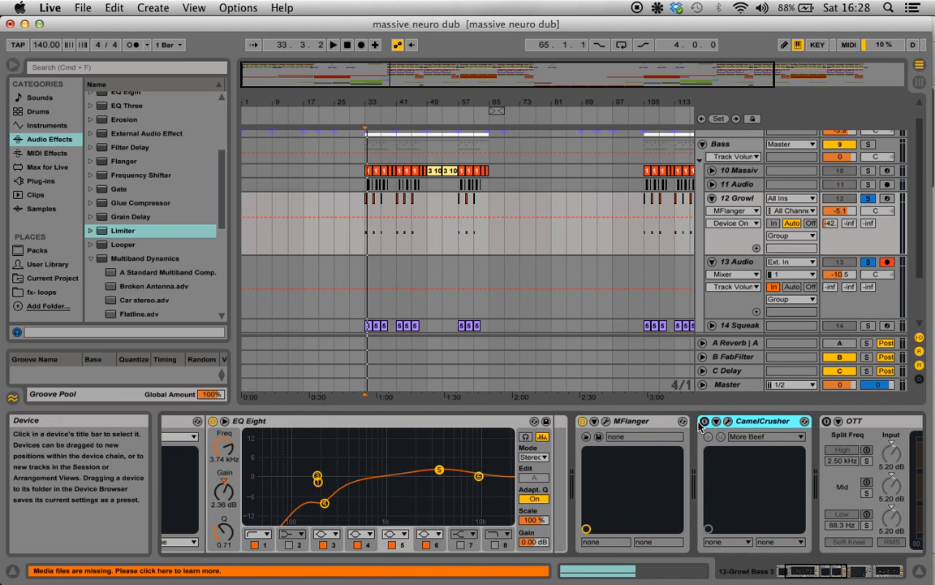
left_click(728, 421)
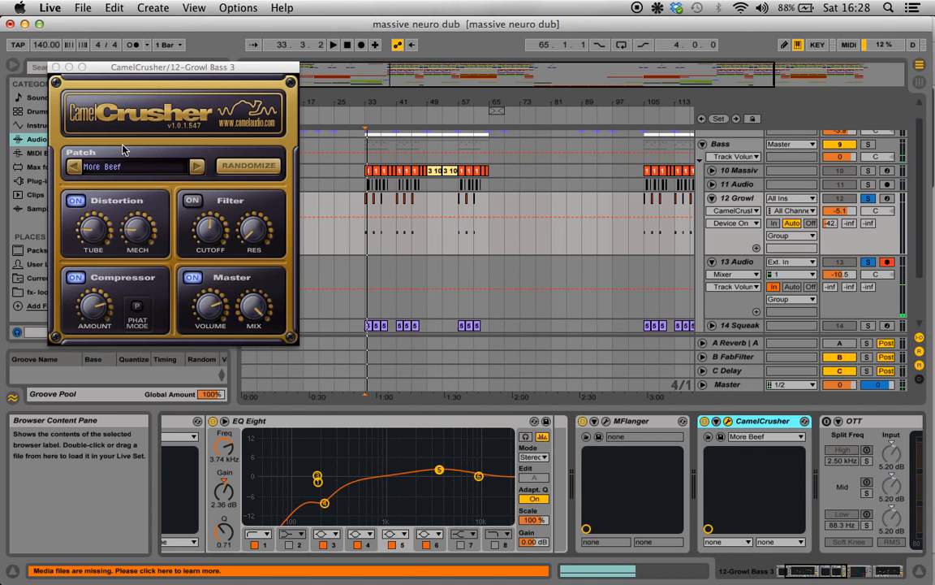
left_click(55, 66)
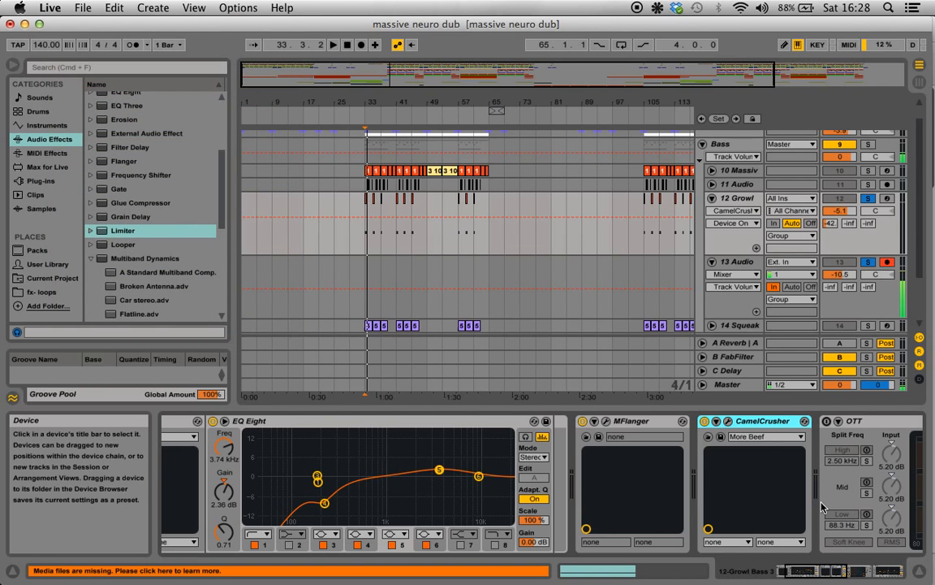
Reactivate the OTT multiband compressor and the final EQ Eight at the end of the Growl track's chain.
left_click_drag(834, 570, 863, 571)
left_click(412, 422)
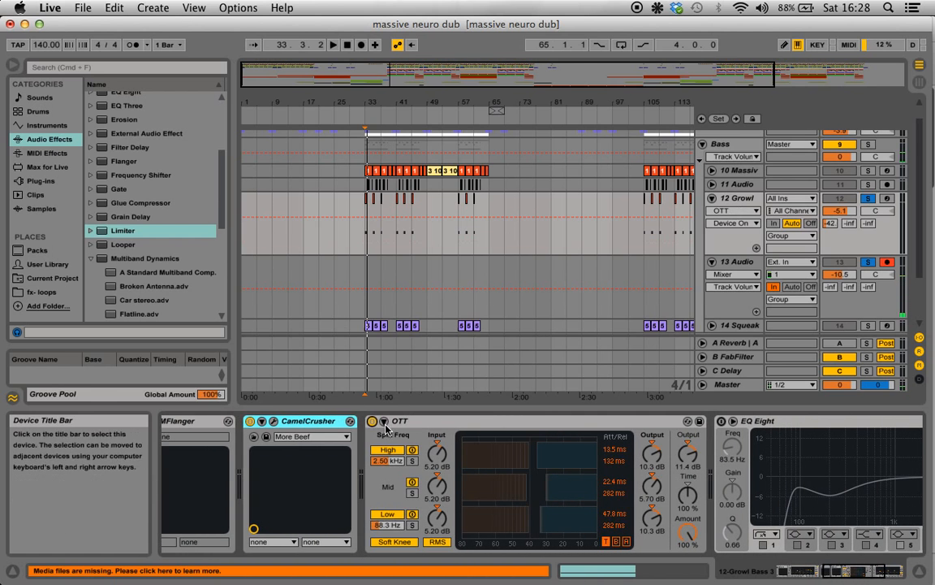
left_click(412, 423)
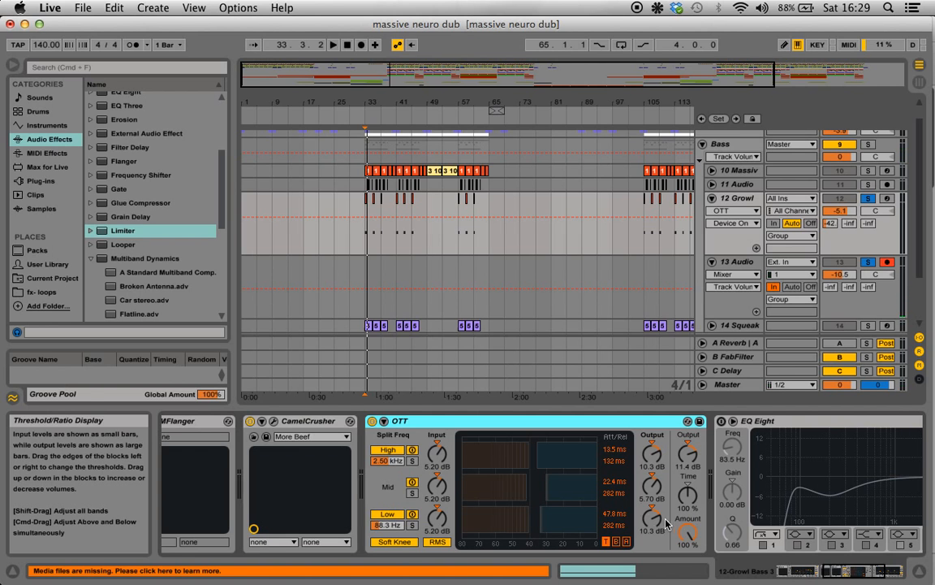
left_click(870, 573)
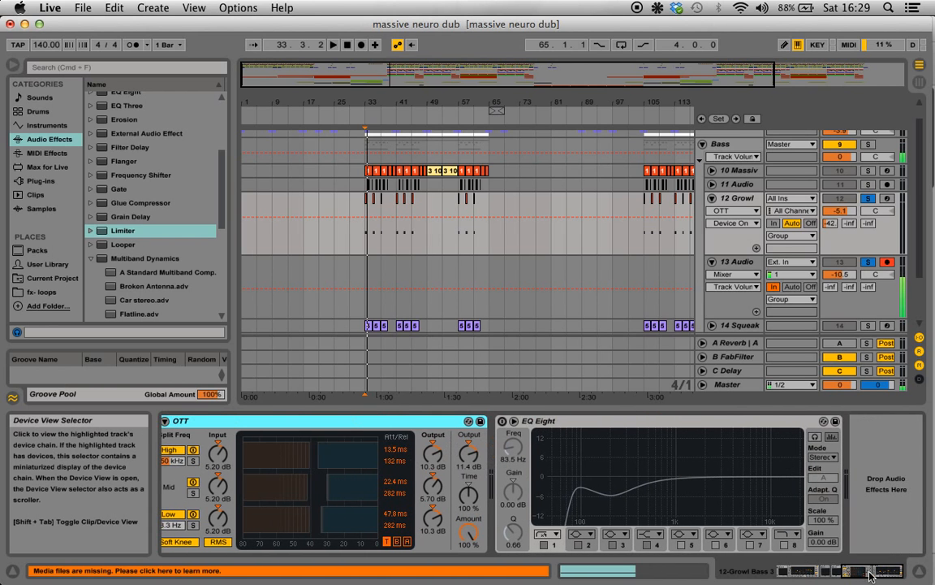
left_click(501, 421)
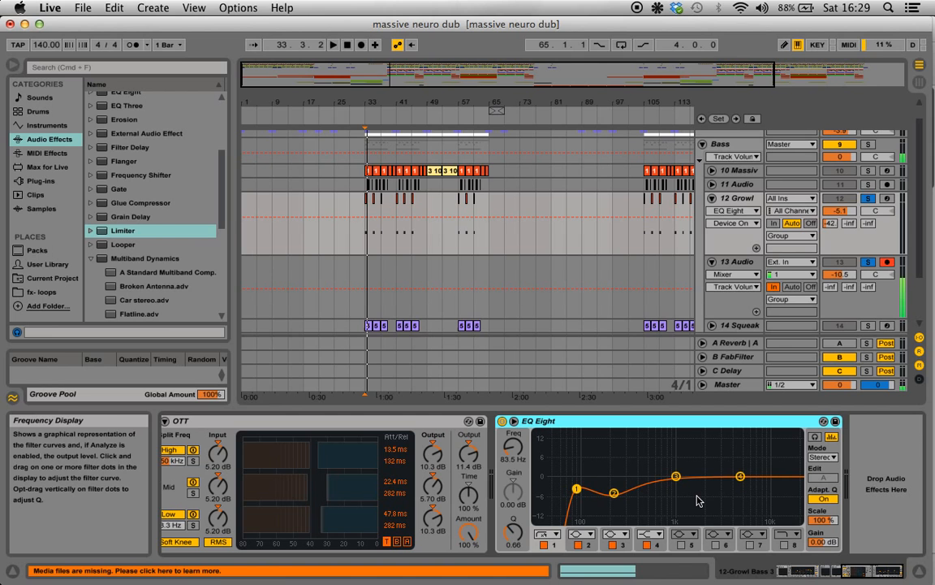
Play the Growl track from bar 33 to hear the complete effect chain, stop playback and reselect the track.
left_click(364, 241)
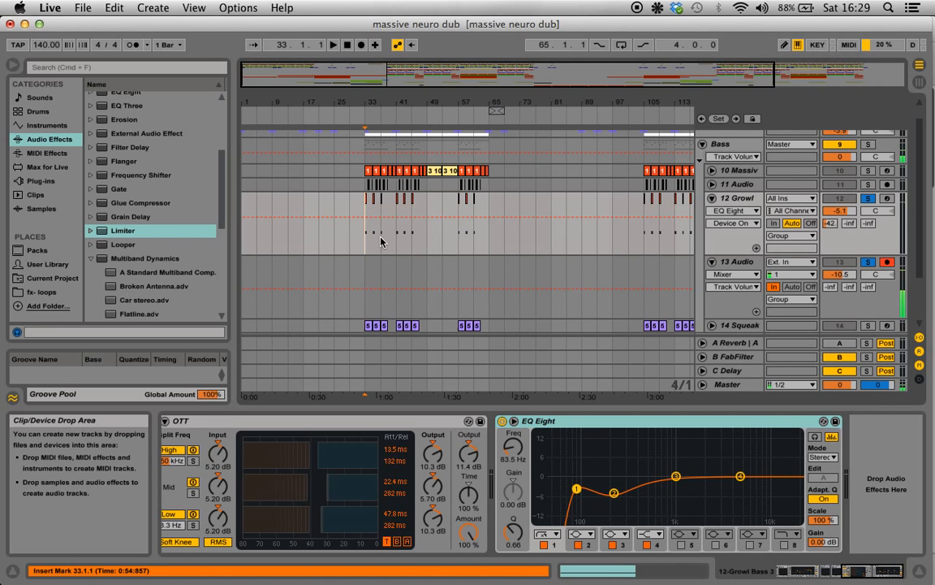
key("space")
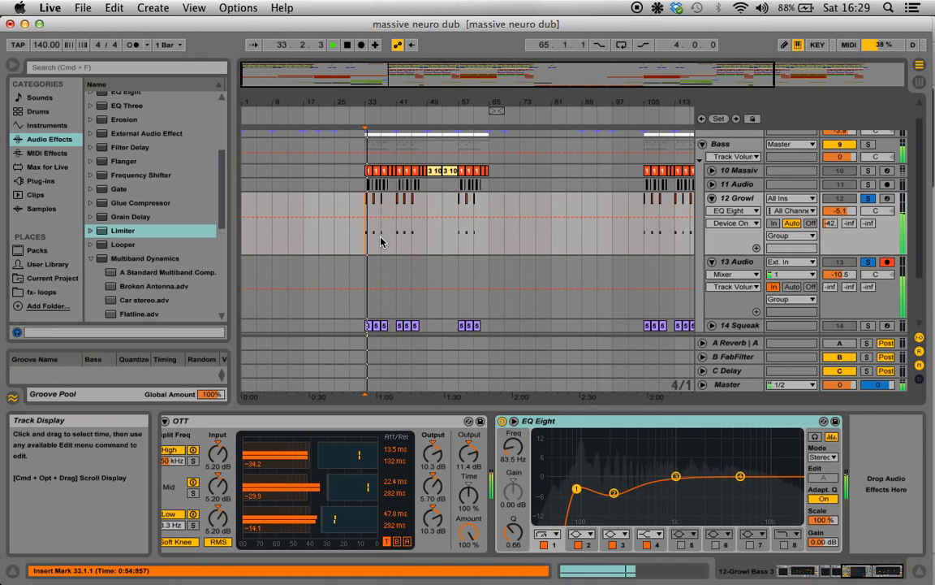
key("space")
left_click(720, 210)
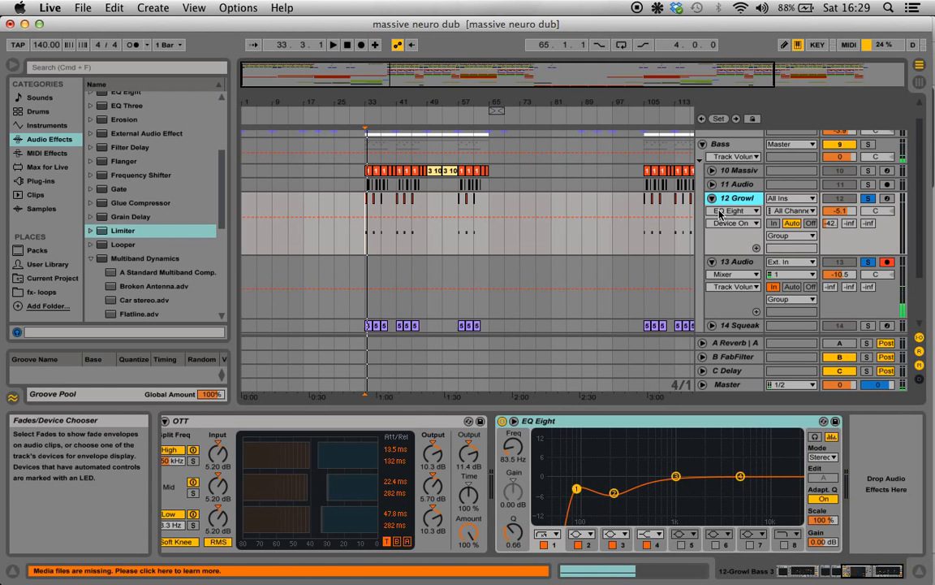